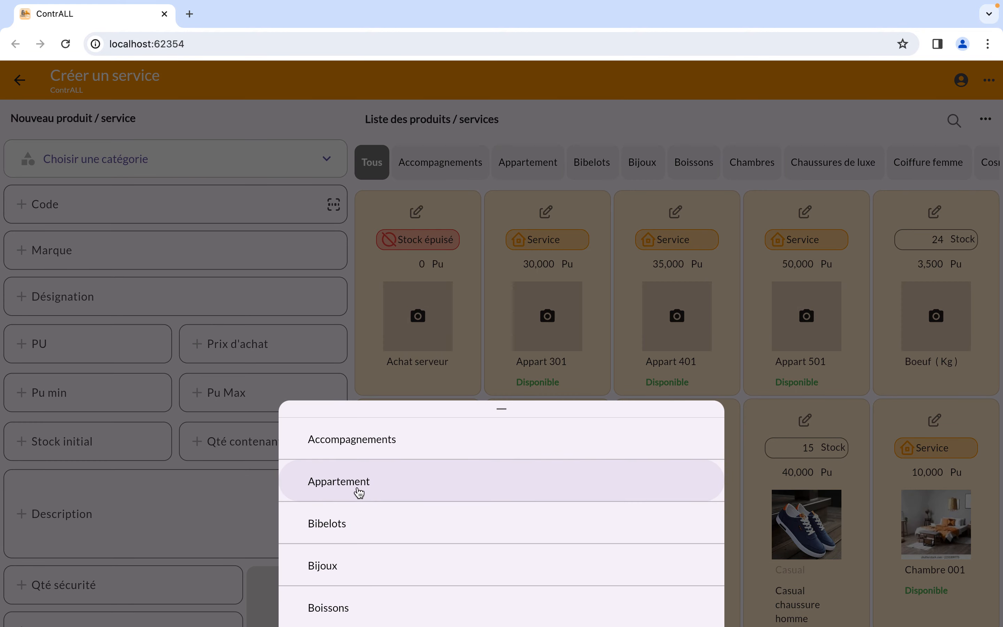
# Step: Choose the Appartement category for the new service and enter "Appartement lumière" as its designation
pyautogui.scroll(-4, 359, 494)
pyautogui.scroll(4, 349, 501)
pyautogui.click(327, 493)
pyautogui.click(94, 299)
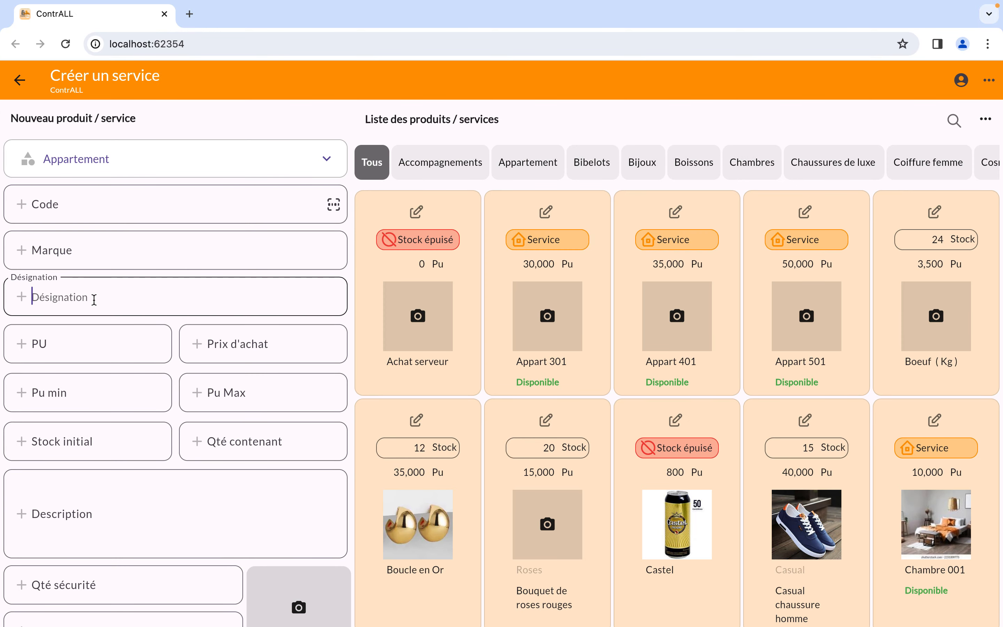
pyautogui.write('Appart lumière')
pyautogui.click(69, 301)
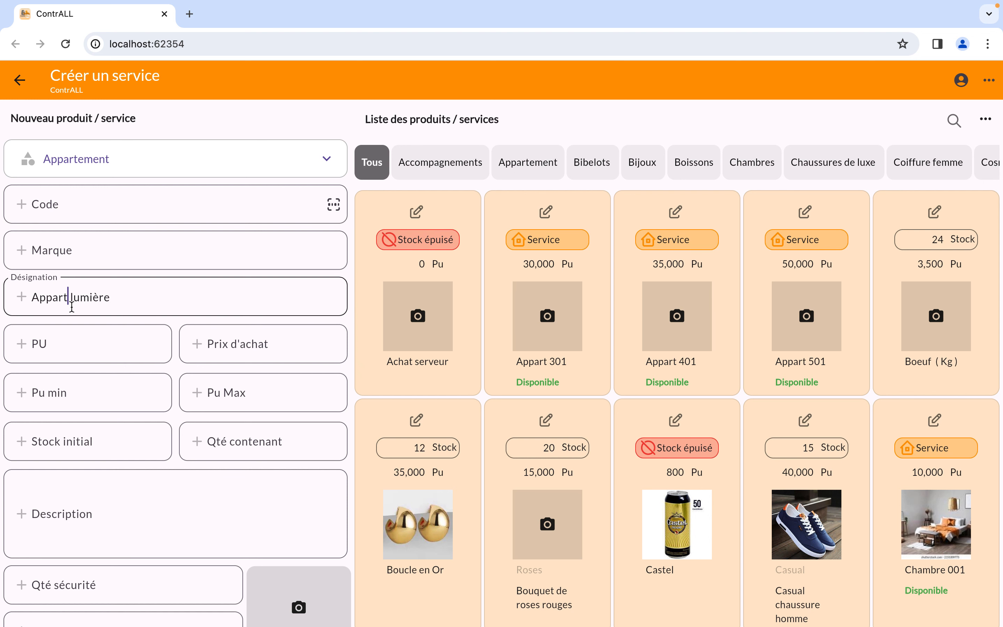
pyautogui.write('ement')
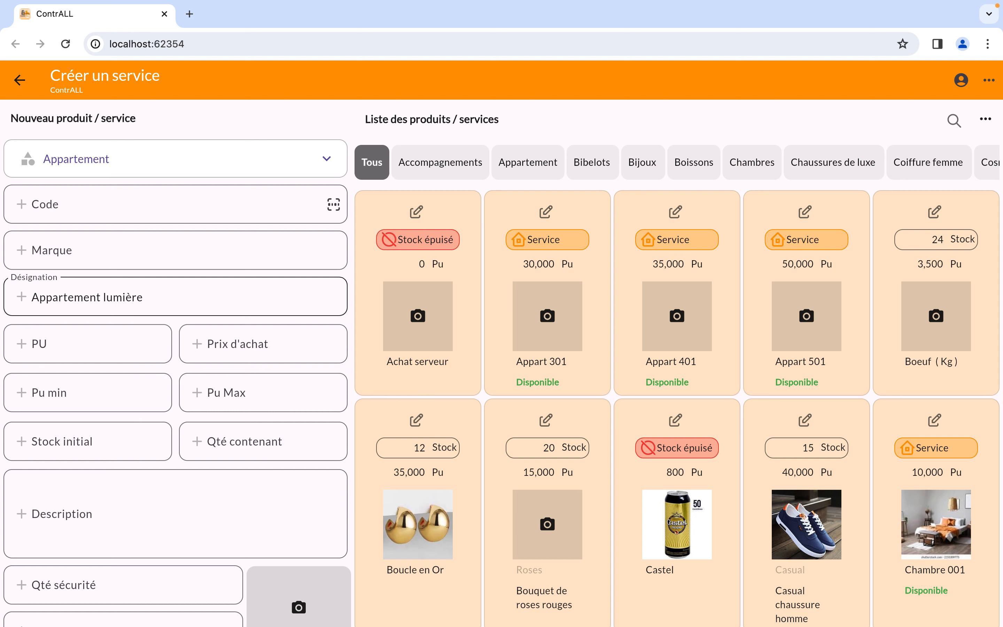
# Step: Set the unit price to 60,000, activate the location option, and save the service
pyautogui.click(122, 342)
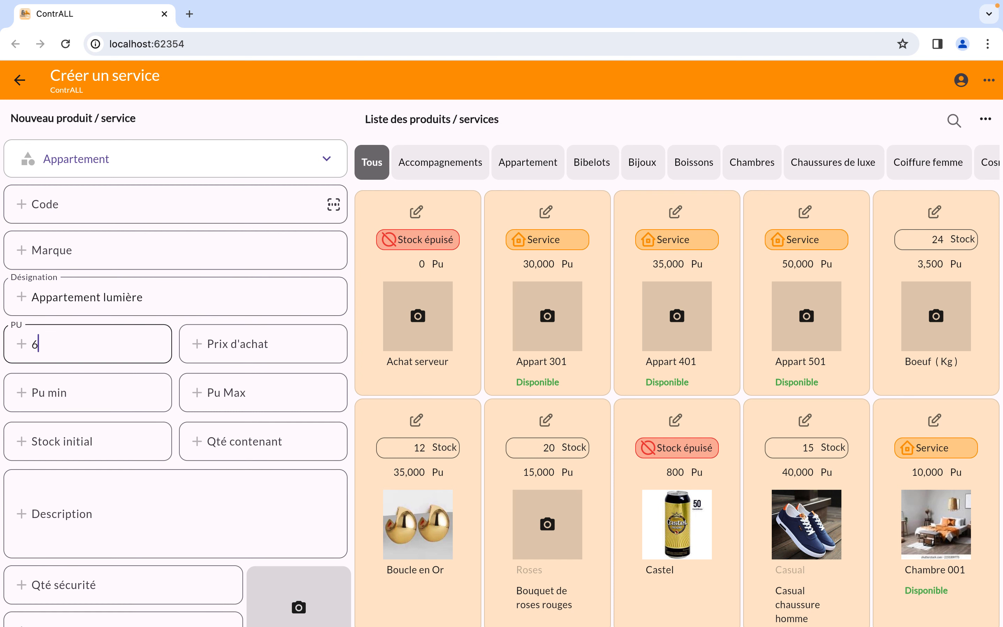
pyautogui.scroll(-10, 130, 360)
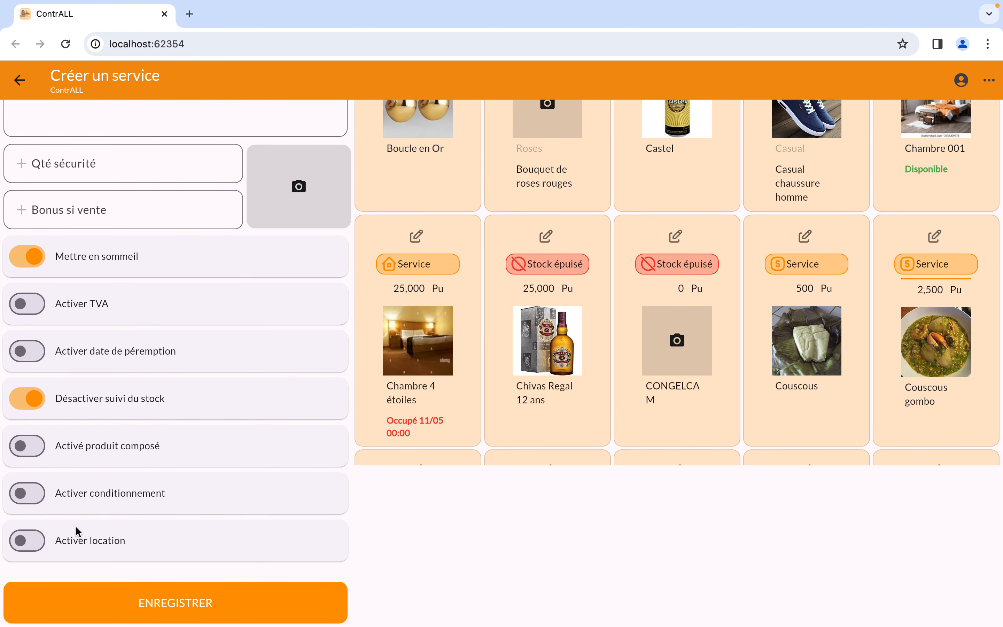
pyautogui.click(23, 542)
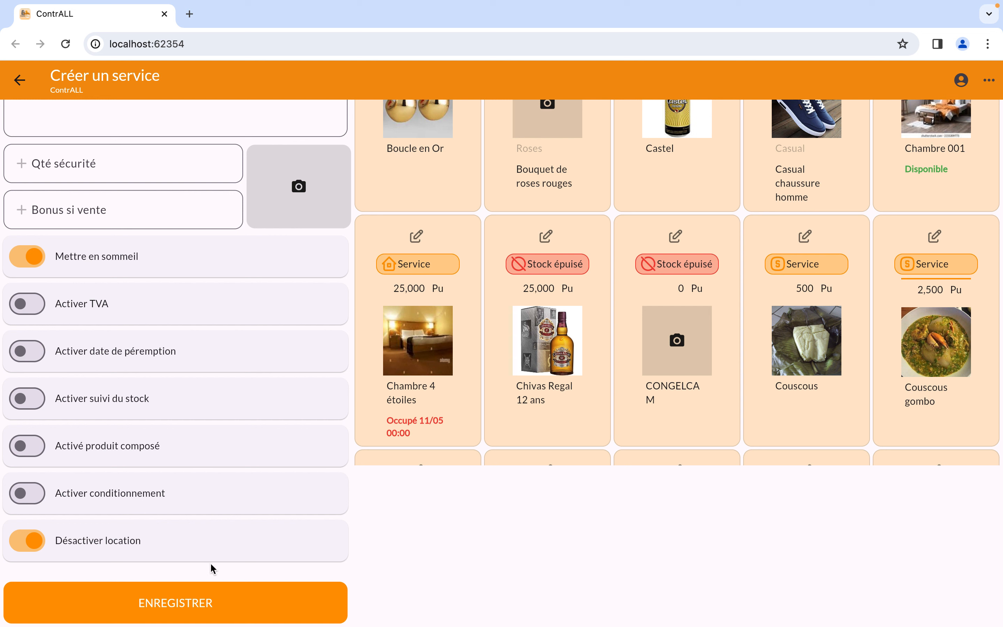
pyautogui.click(203, 604)
pyautogui.click(195, 605)
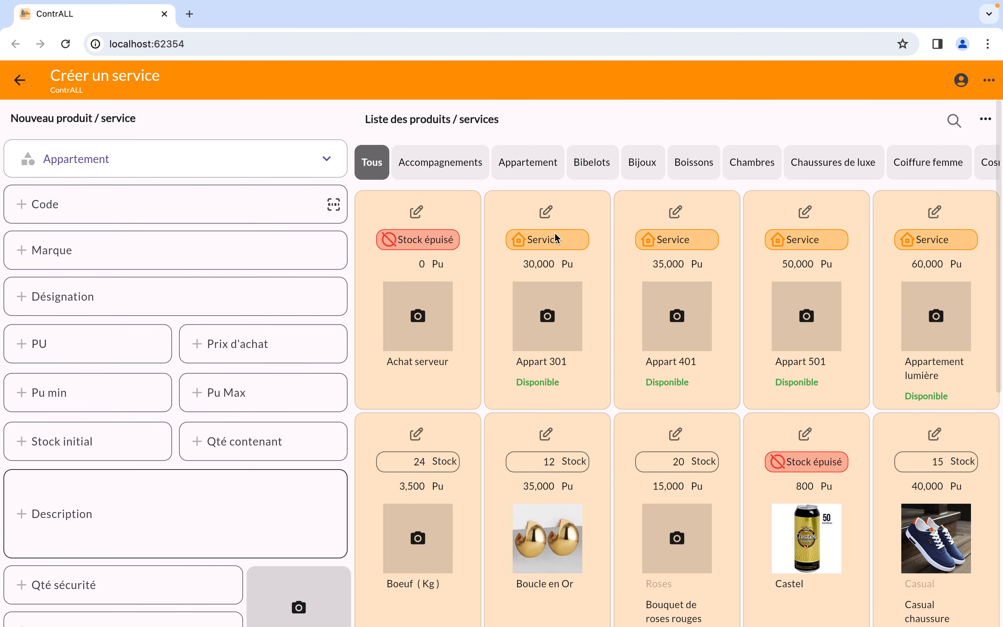
# Step: Review the services listed under the Appartement and Chambres categories, and return to the home page
pyautogui.click(518, 174)
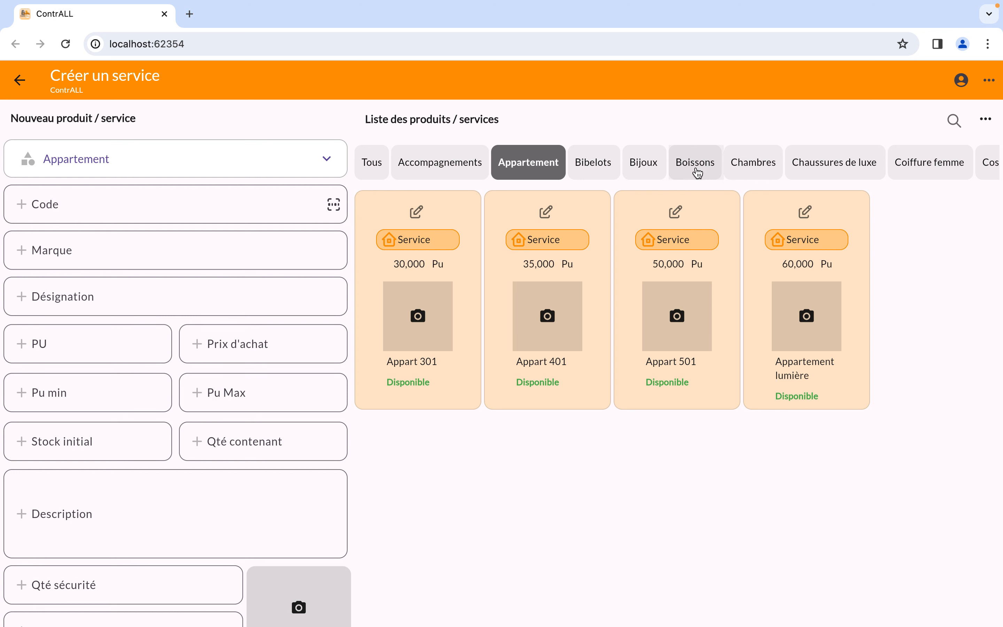
pyautogui.click(771, 169)
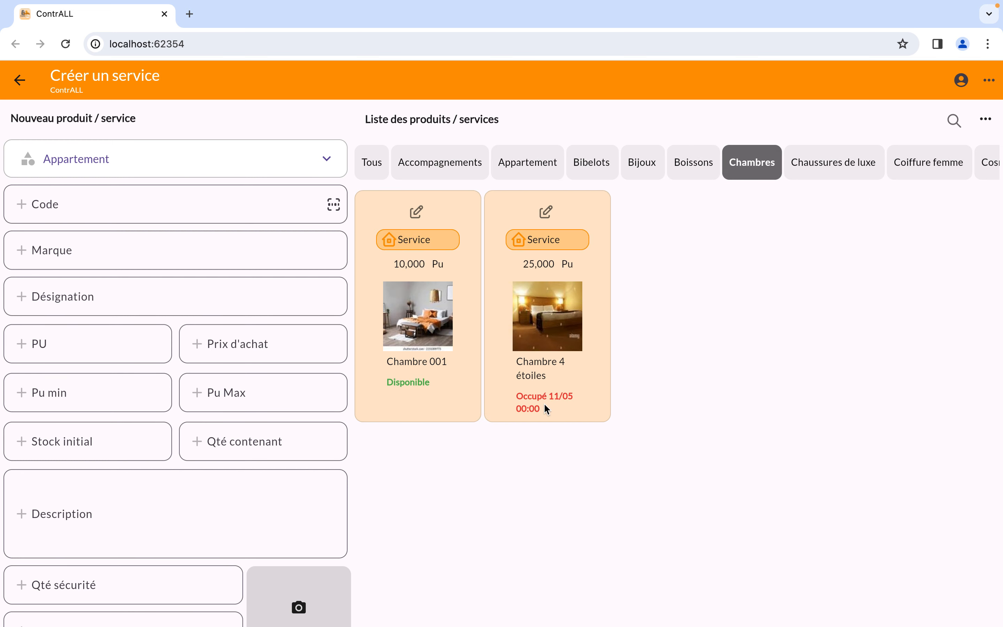
pyautogui.click(20, 80)
# Step: Start a new invoice and add Appartement lumière from the Appartement category
pyautogui.click(502, 594)
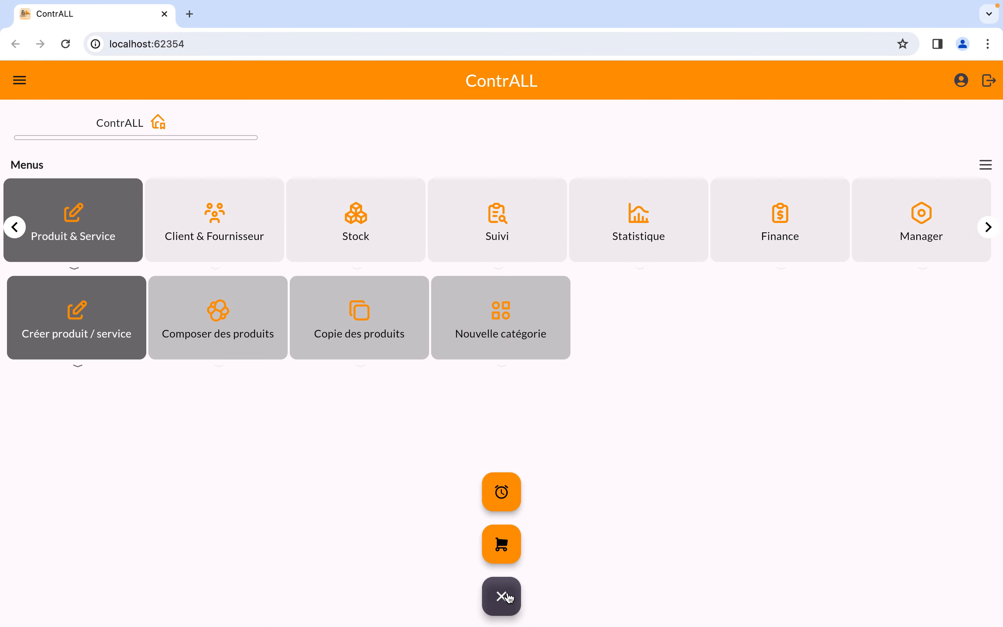
pyautogui.click(502, 545)
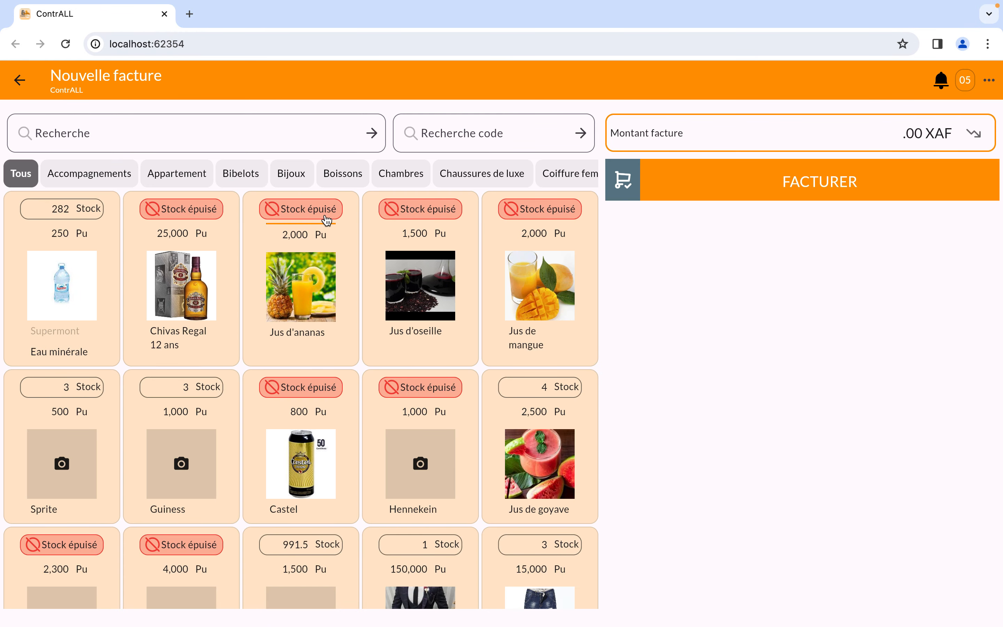
pyautogui.click(166, 177)
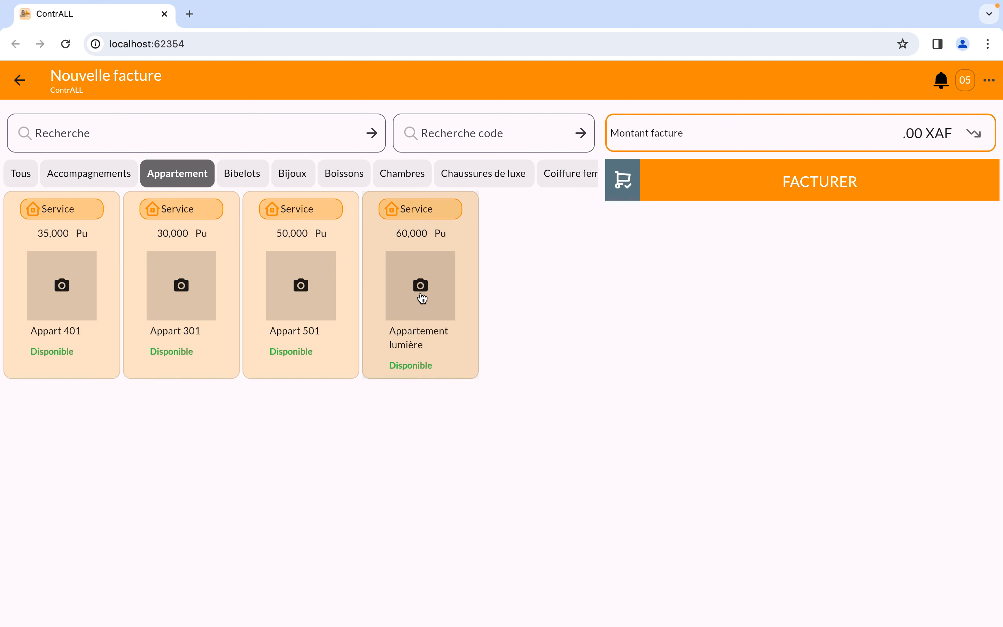
pyautogui.click(422, 344)
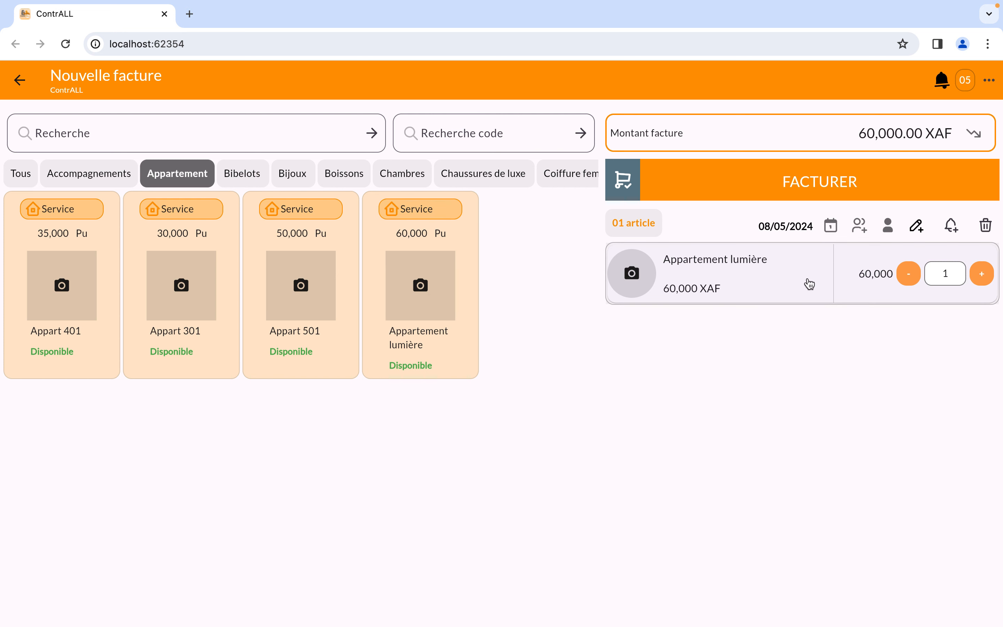
# Step: Set the stay's entry date to 08/05/2024 and its exit date to 13/05/2024
pyautogui.click(831, 227)
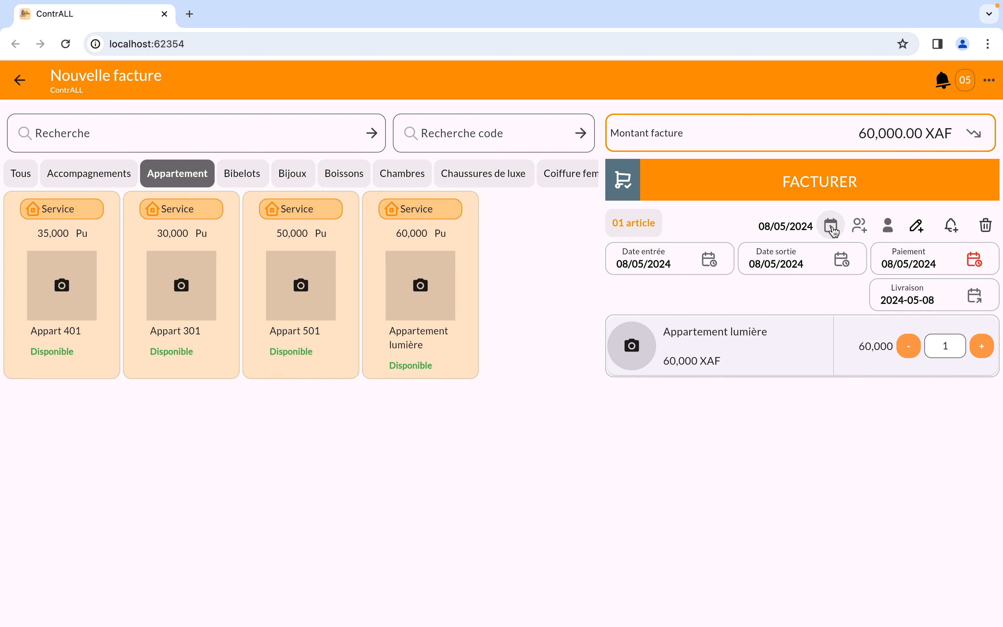
pyautogui.click(710, 262)
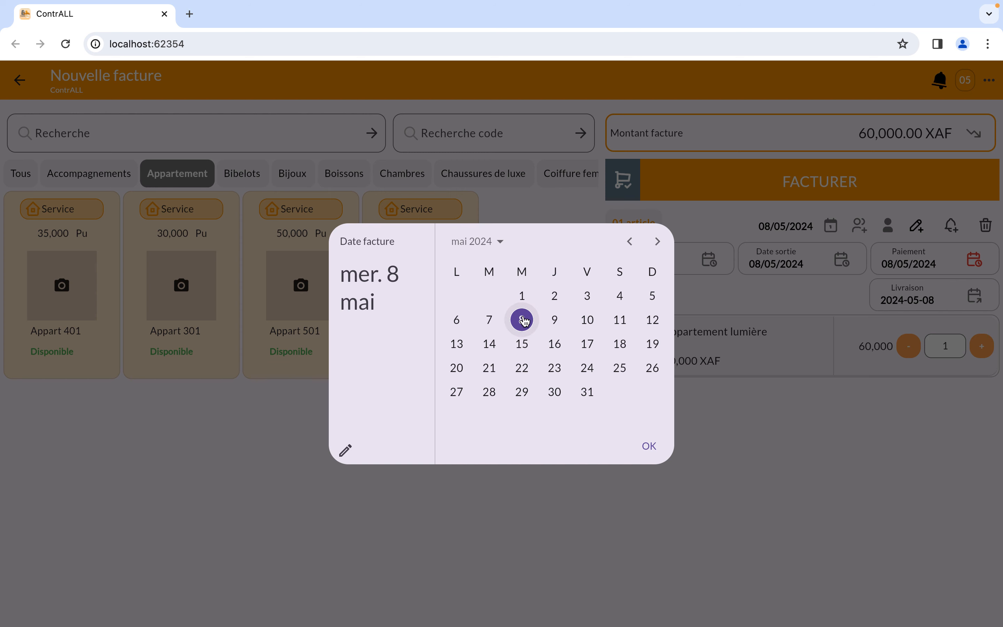
pyautogui.click(649, 446)
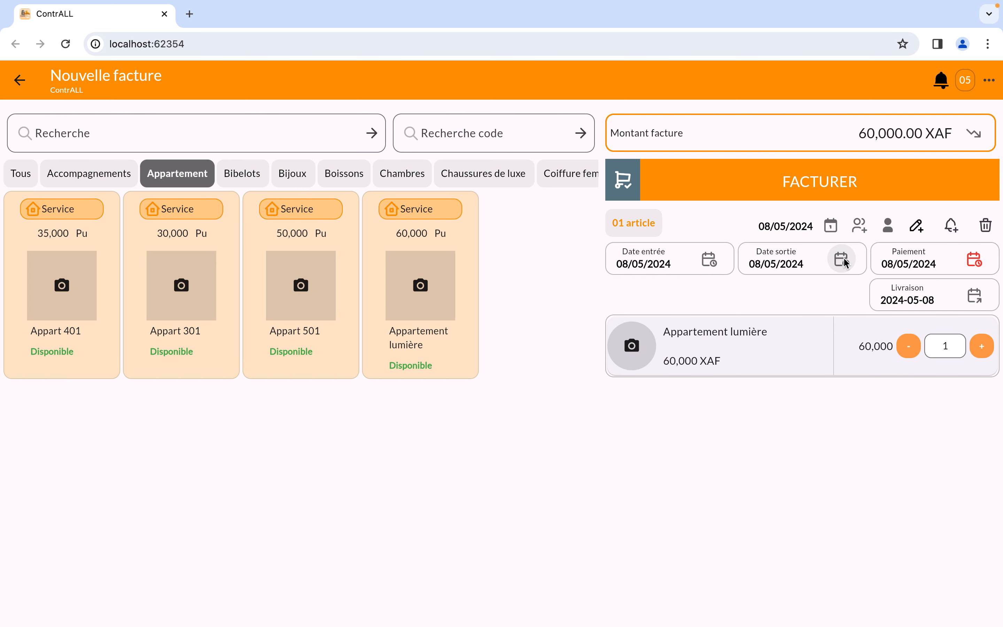
pyautogui.click(842, 260)
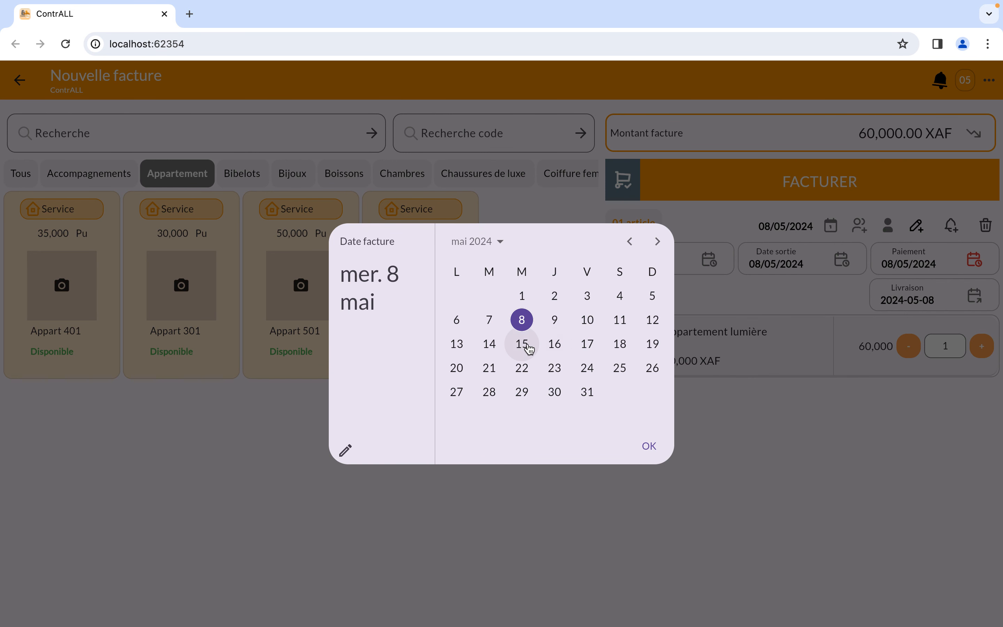
pyautogui.click(527, 350)
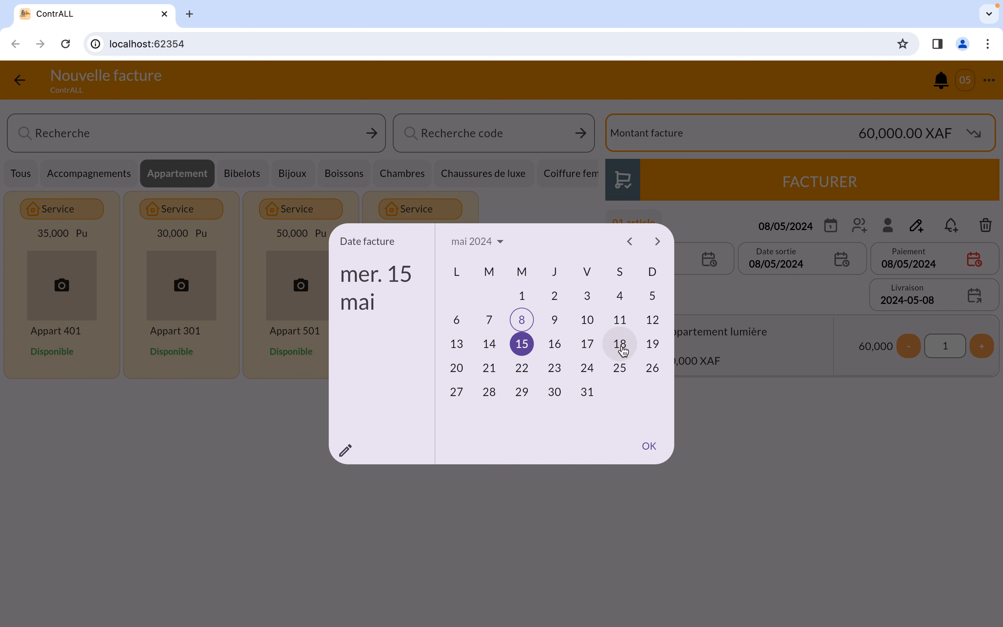
pyautogui.click(456, 343)
pyautogui.click(649, 446)
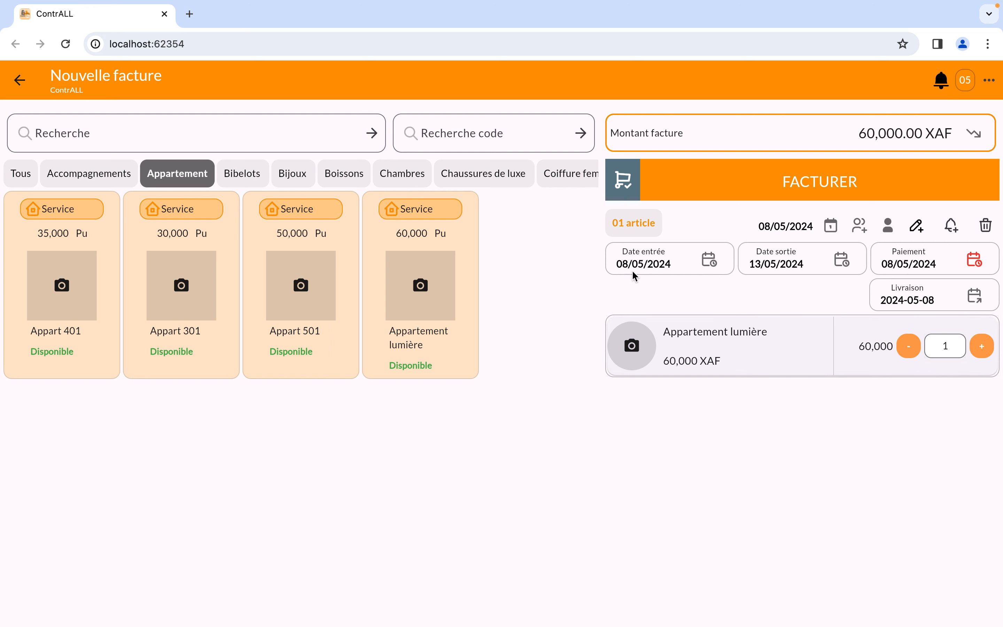
# Step: Set the quantity of Appartement lumière on the invoice to 5
pyautogui.click(980, 349)
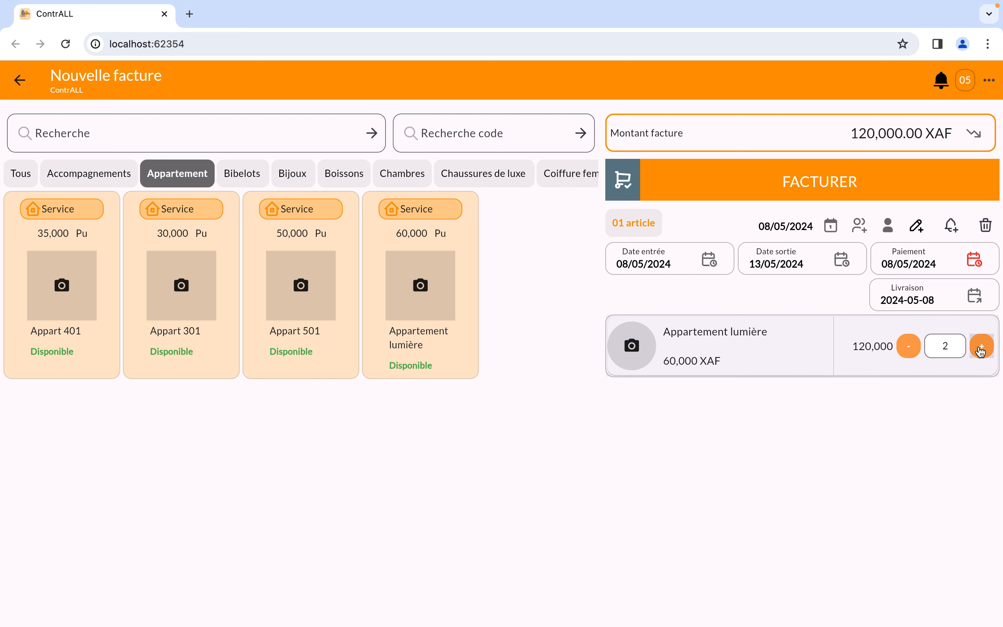
pyautogui.click(981, 348)
pyautogui.click(980, 349)
pyautogui.click(981, 349)
pyautogui.click(981, 349)
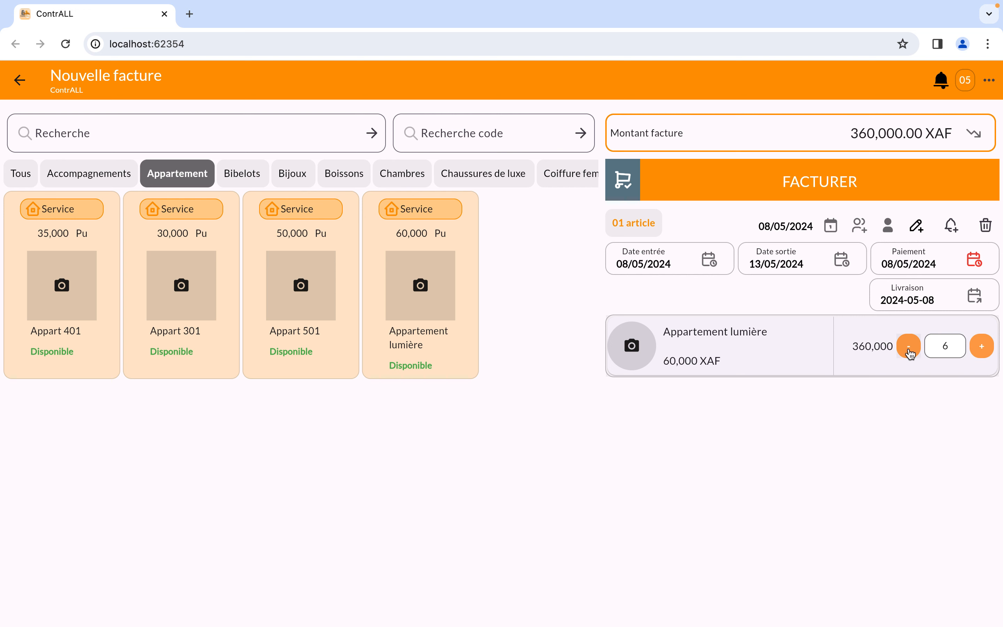
pyautogui.click(908, 349)
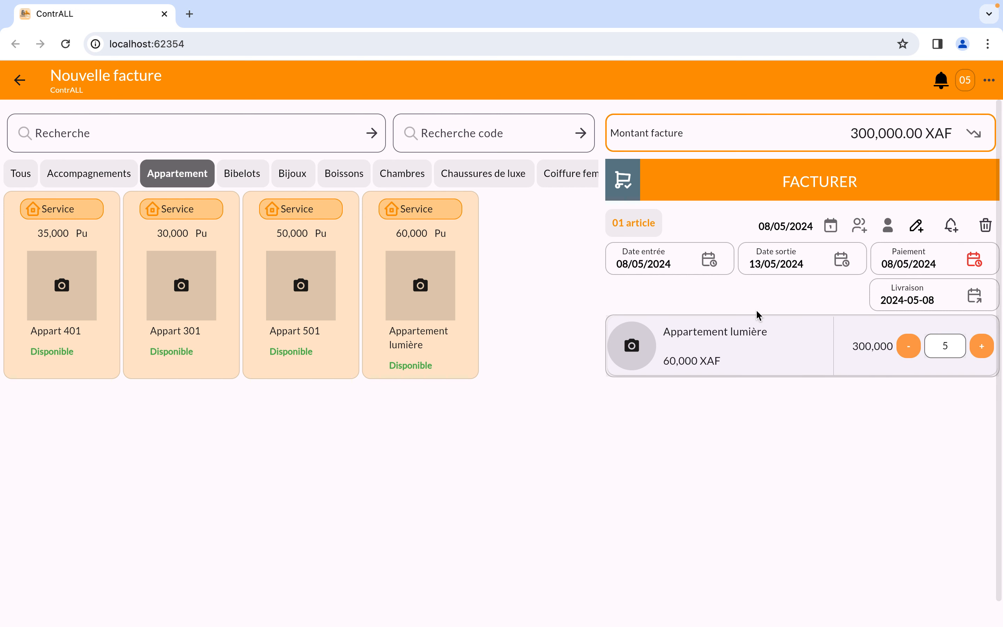
# Step: Assign a client from the client list to the invoice and remove that client again
pyautogui.click(861, 226)
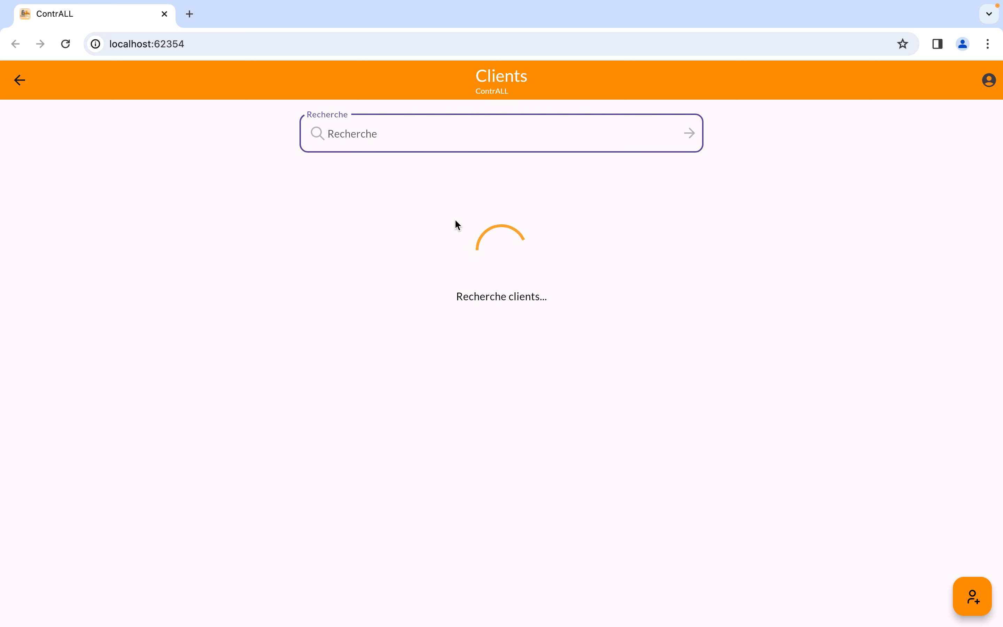
pyautogui.scroll(-5, 517, 374)
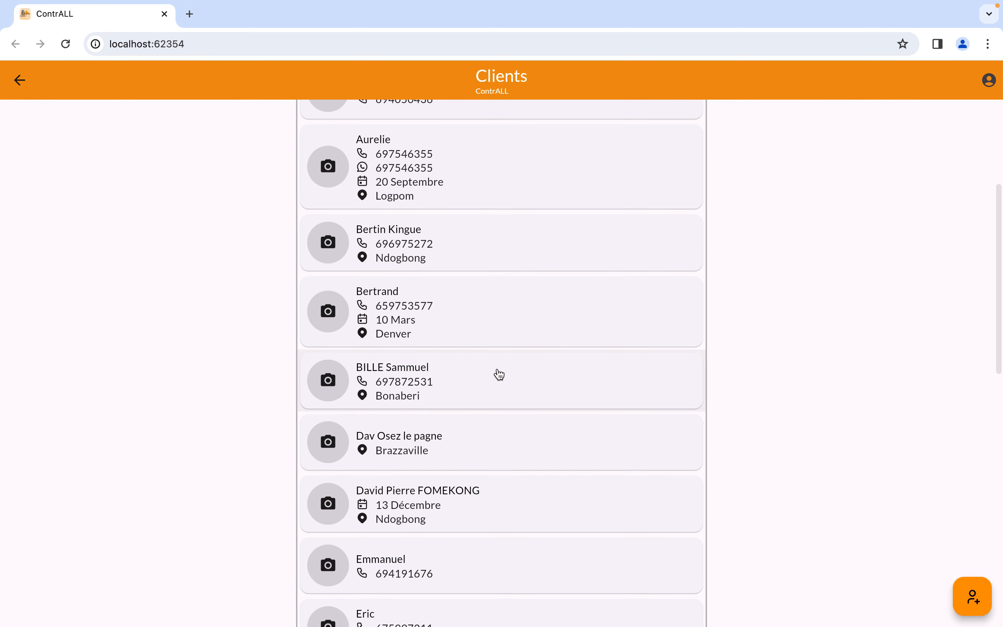
pyautogui.click(499, 386)
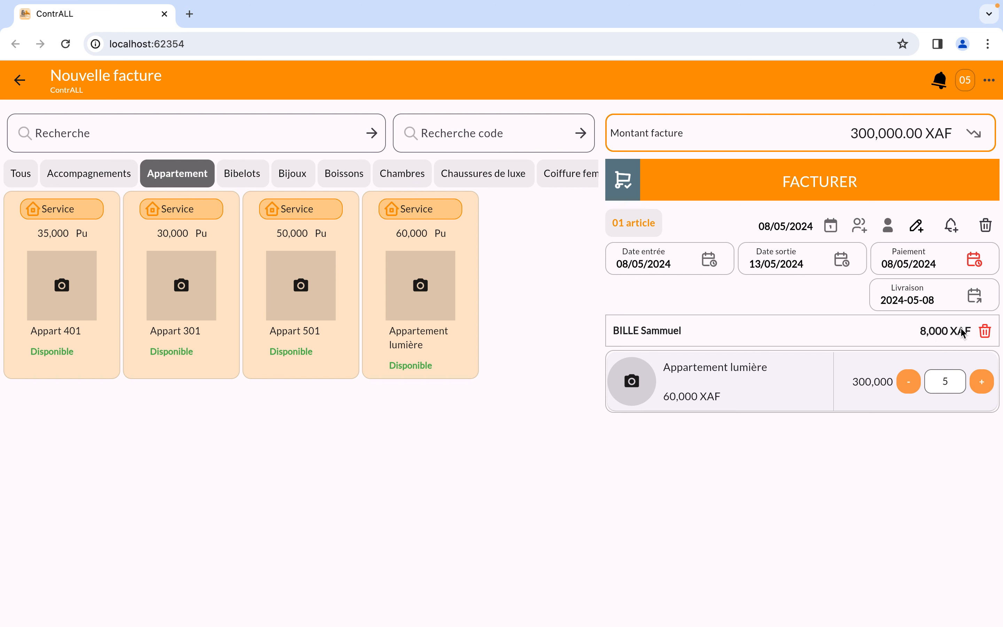
pyautogui.click(984, 332)
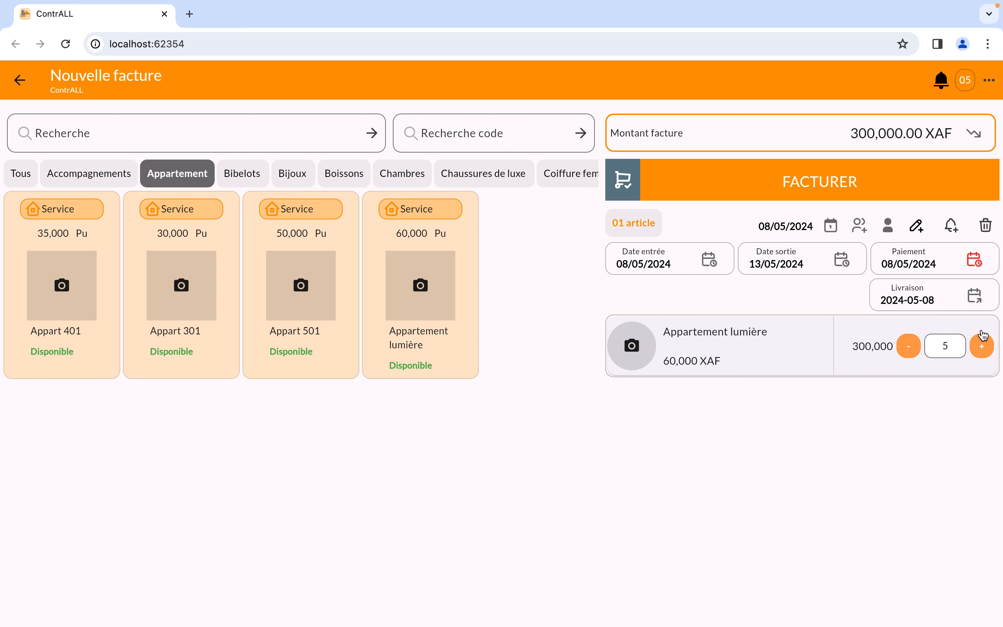
# Step: Search the client list by partial name and assign the matching client to the invoice
pyautogui.click(858, 228)
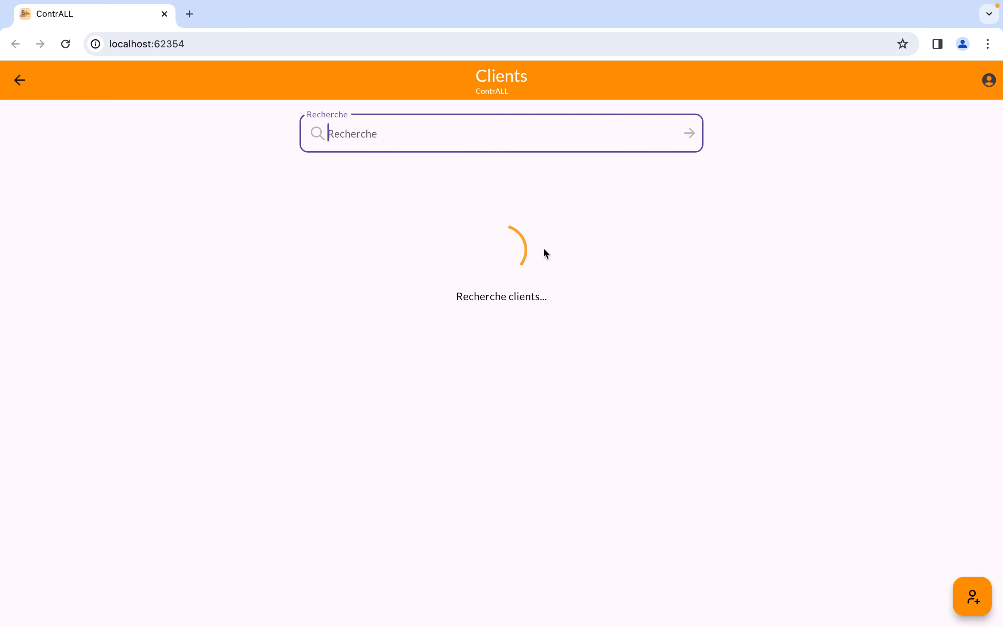
pyautogui.click(423, 149)
pyautogui.write('r')
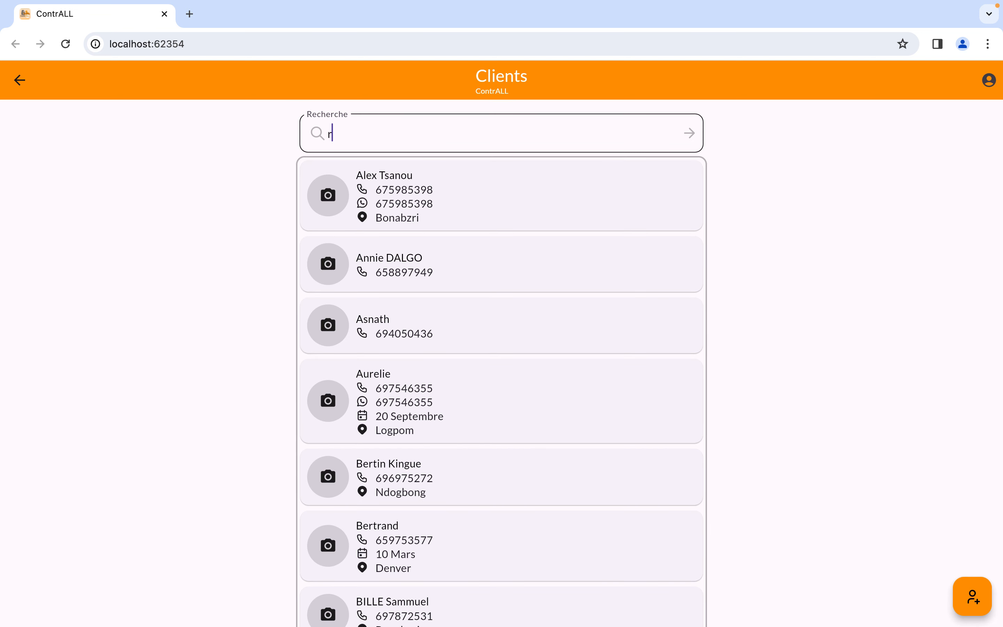
pyautogui.write('ost')
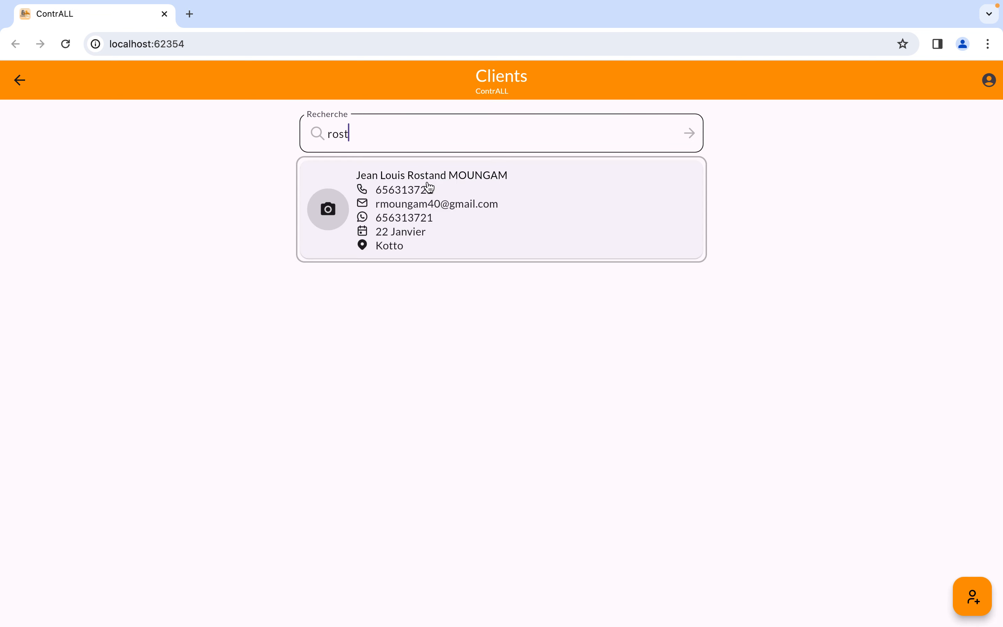
pyautogui.click(484, 211)
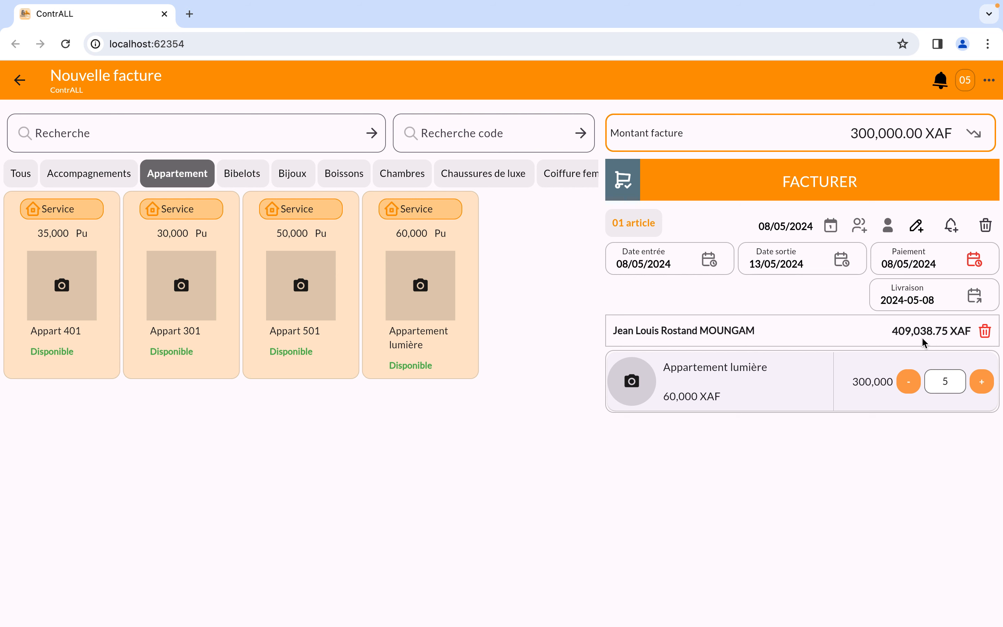
# Step: Switch the invoice to a new reservation and proceed to its payment entry
pyautogui.click(989, 81)
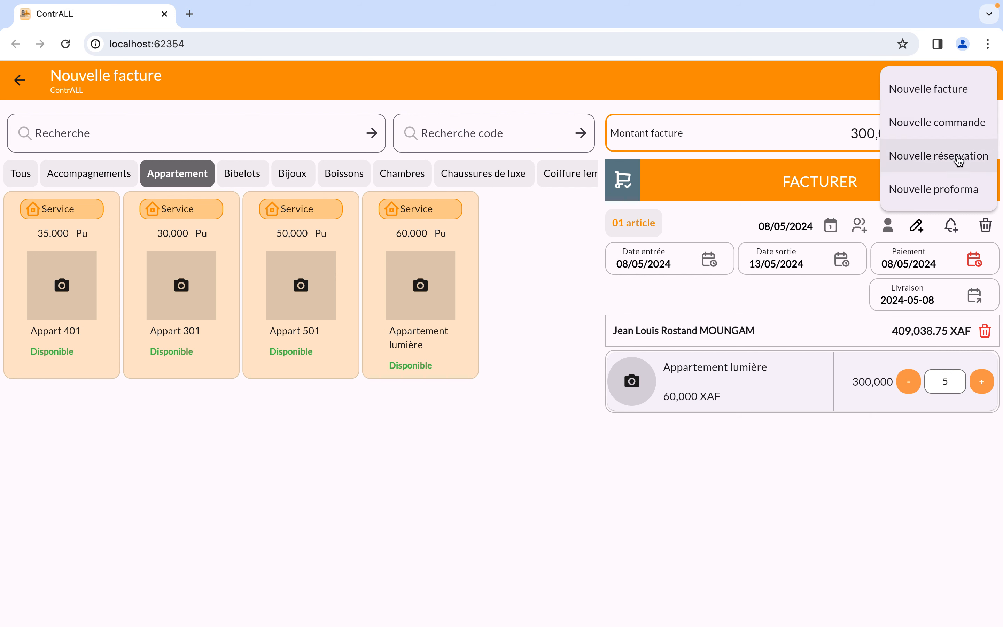
pyautogui.click(931, 156)
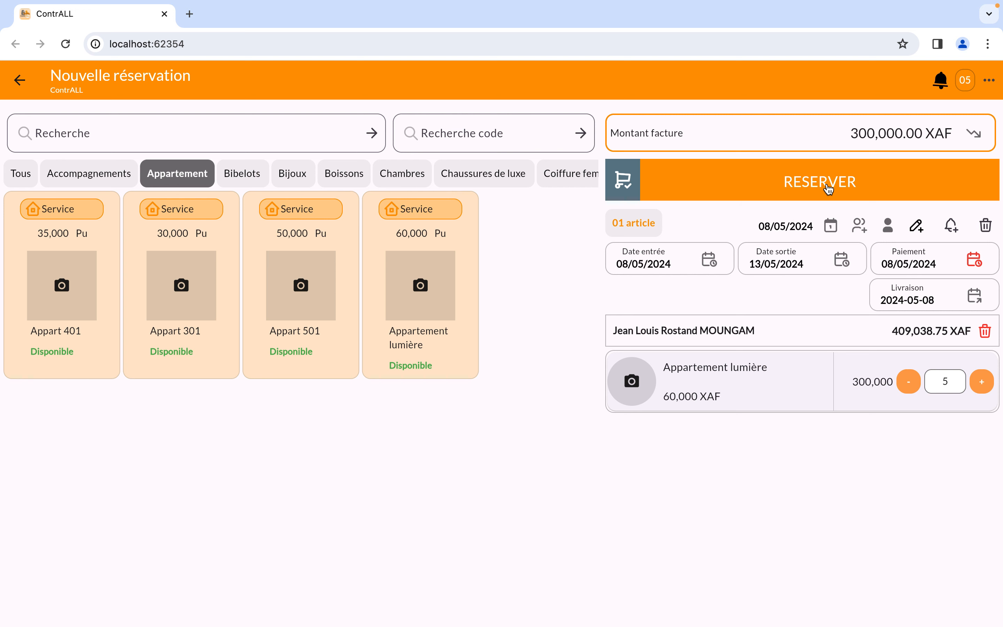
pyautogui.click(828, 188)
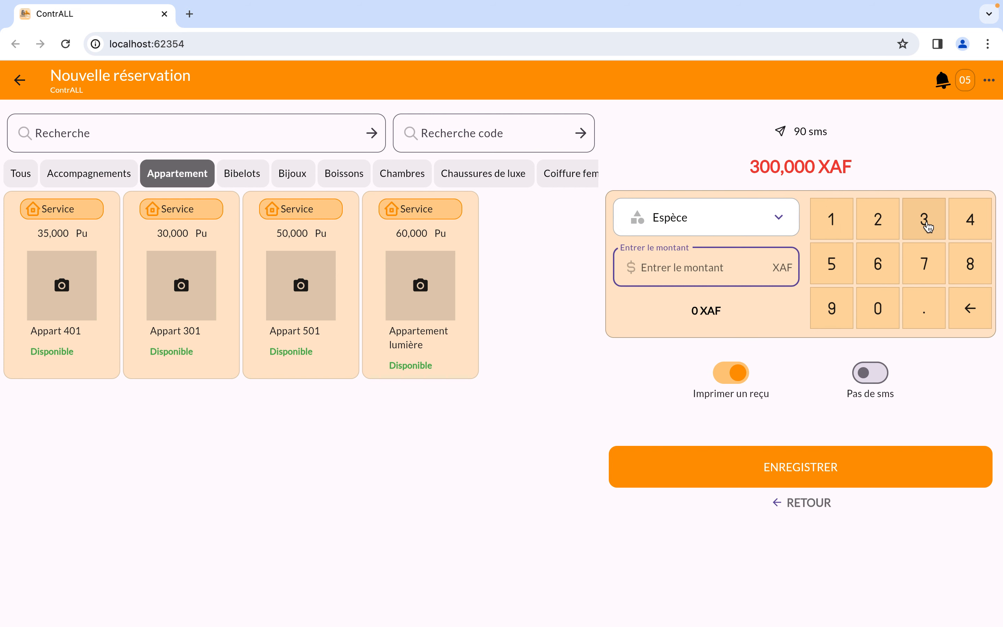
# Step: Enter a cash (Espèce) payment of 300000 XAF for the reservation and save it
pyautogui.click(926, 227)
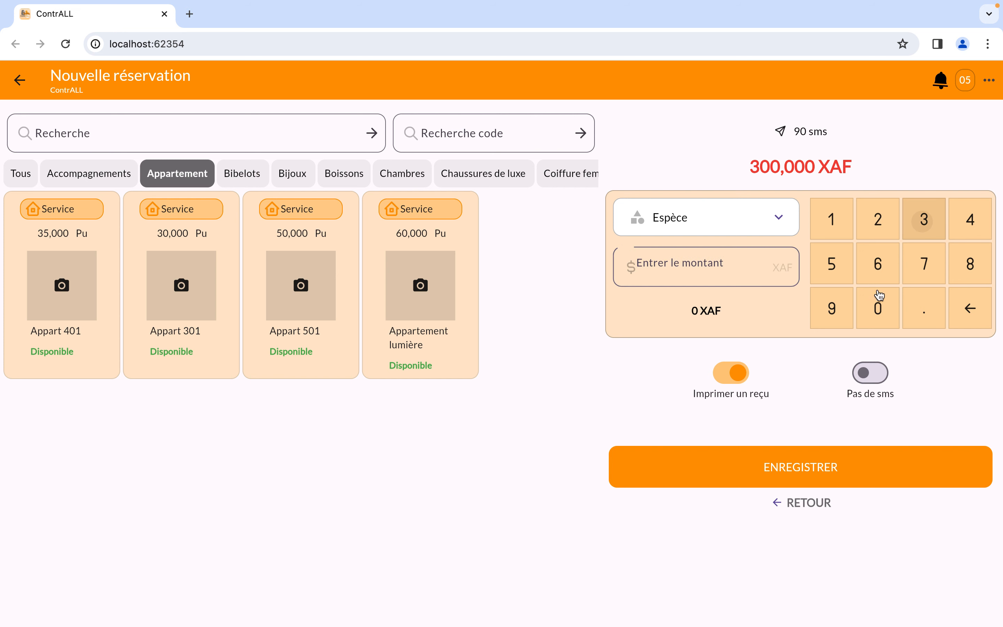
pyautogui.click(880, 314)
pyautogui.click(880, 313)
pyautogui.click(880, 314)
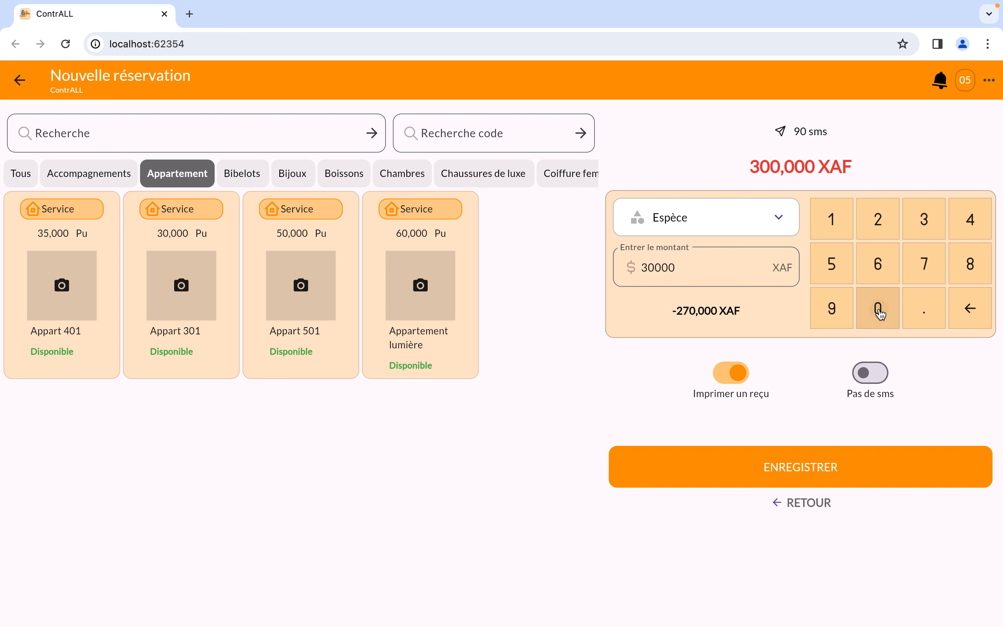
pyautogui.click(880, 313)
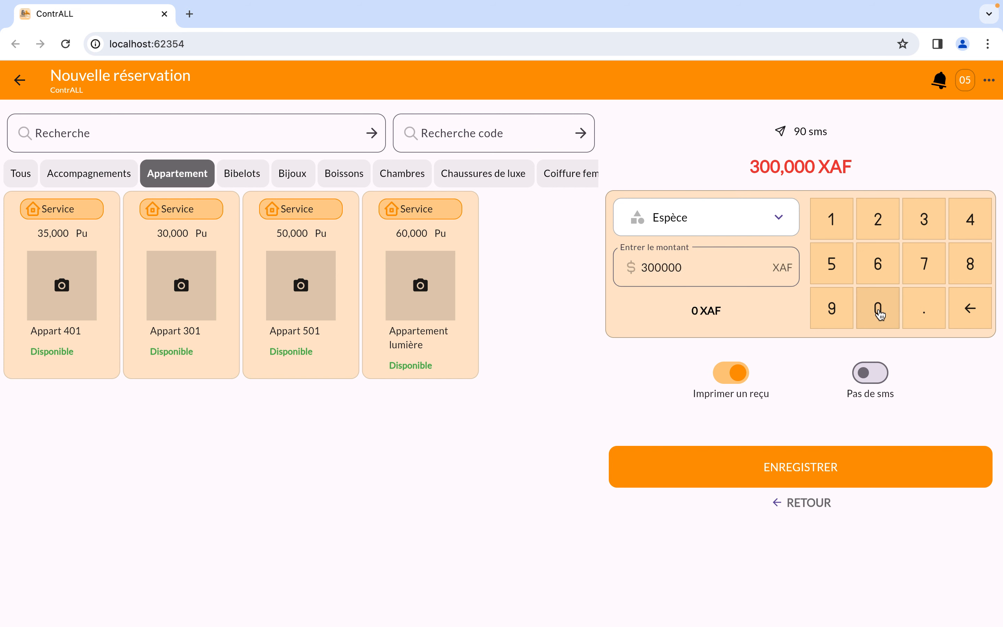
pyautogui.click(826, 476)
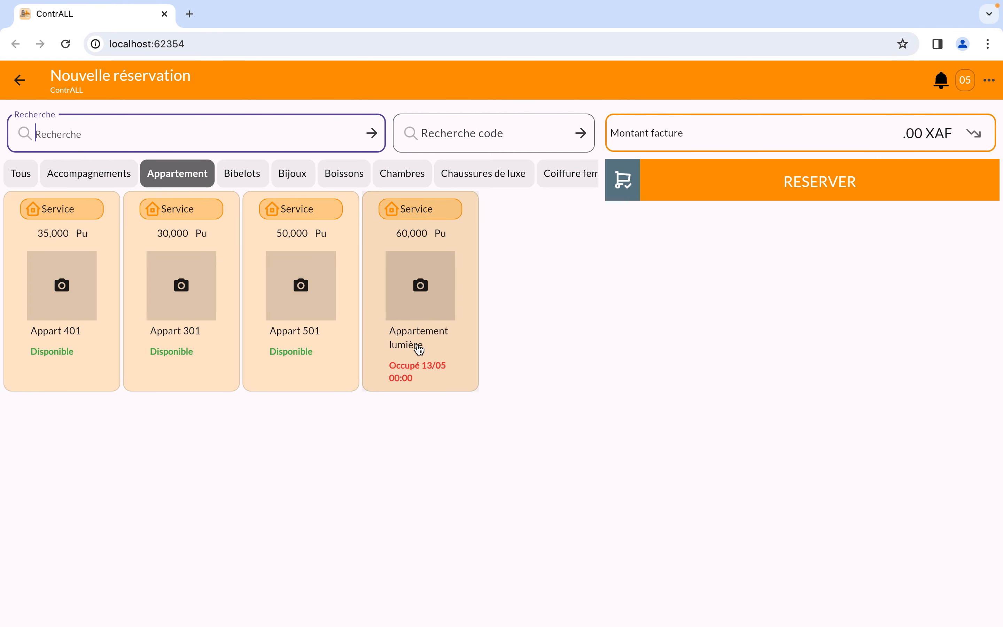
# Step: Try to select Appartement lumière again and check service availability in the Appartement and Chambres categories
pyautogui.click(421, 344)
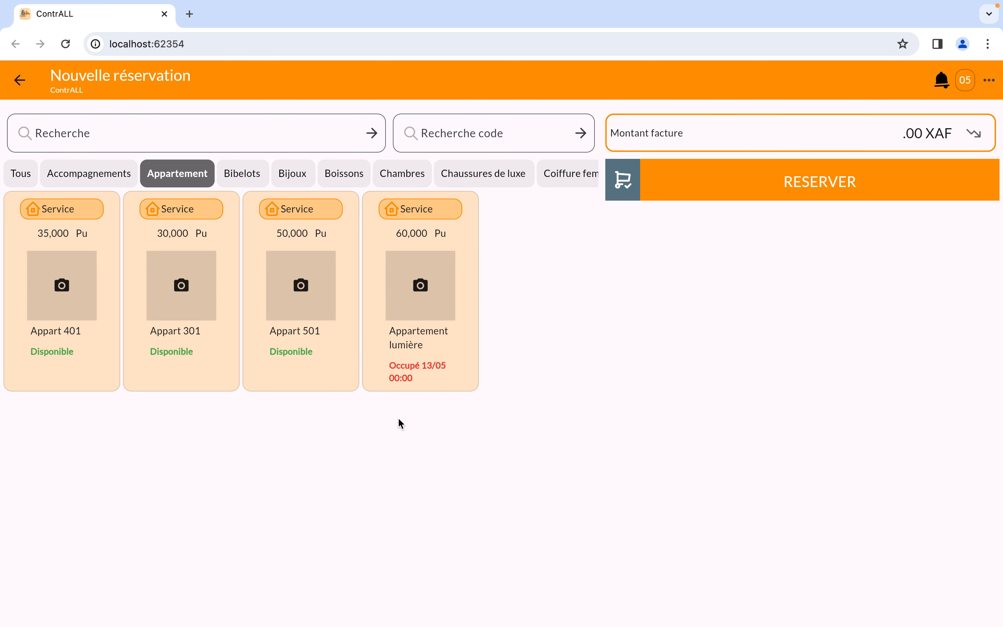
pyautogui.click(414, 343)
pyautogui.click(23, 177)
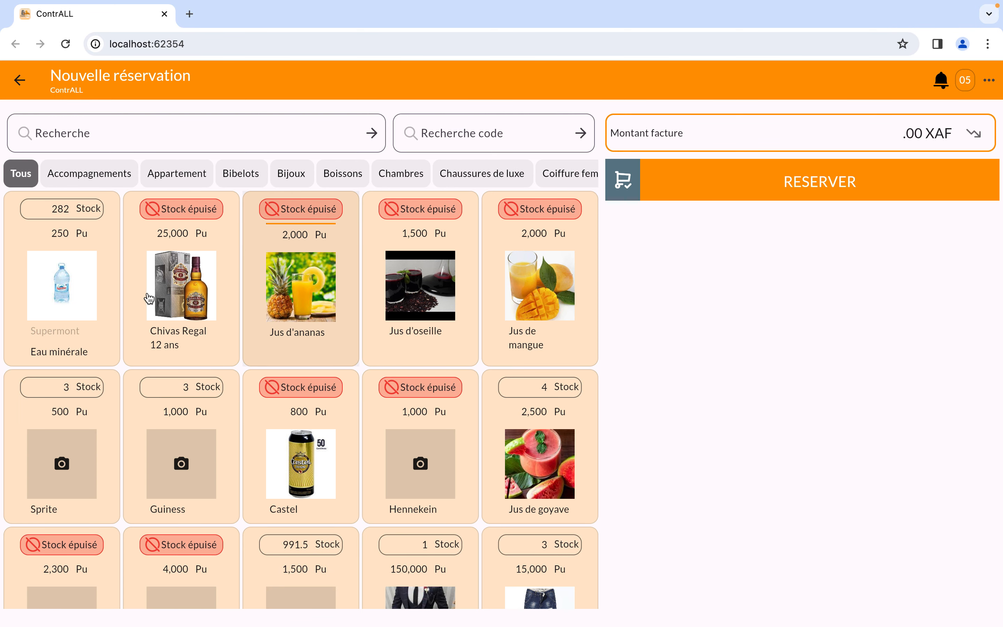
pyautogui.click(174, 179)
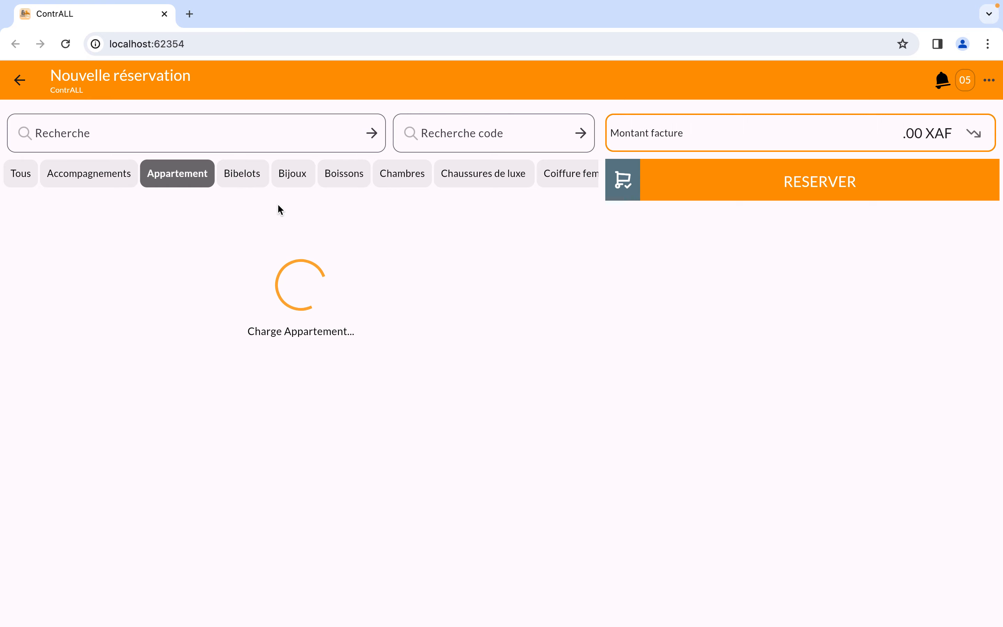
pyautogui.click(407, 183)
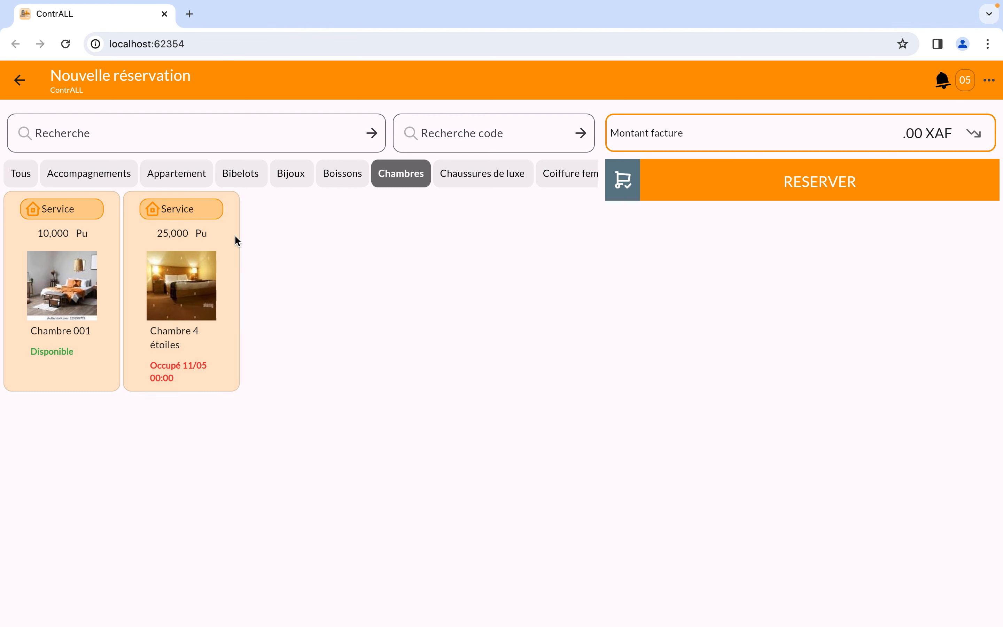
pyautogui.click(178, 183)
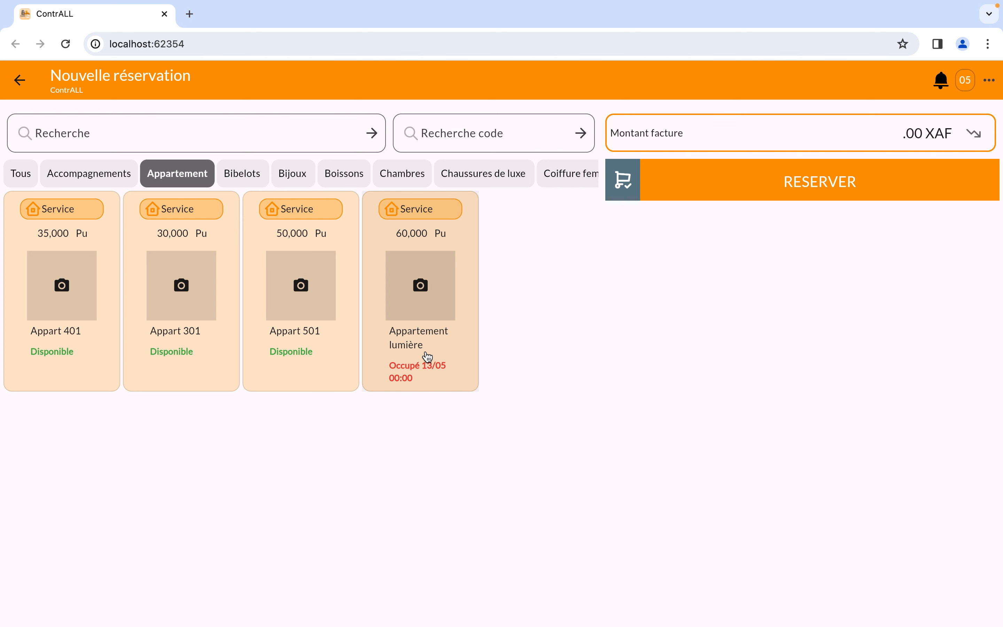
# Step: Open the client invoice tracking list and view the details of the 300,000 XAF reservation
pyautogui.click(20, 80)
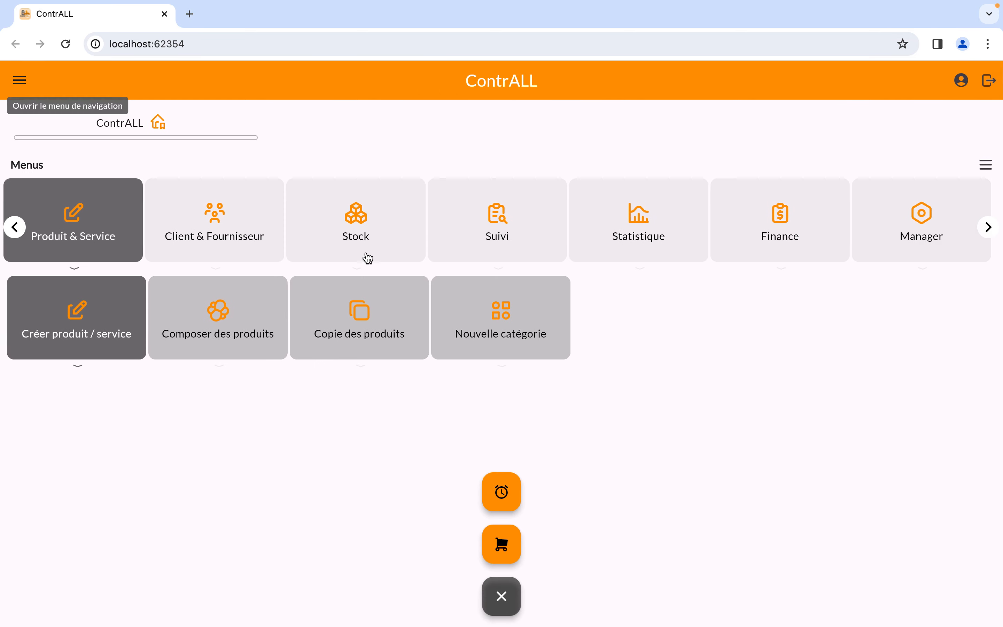
pyautogui.click(482, 243)
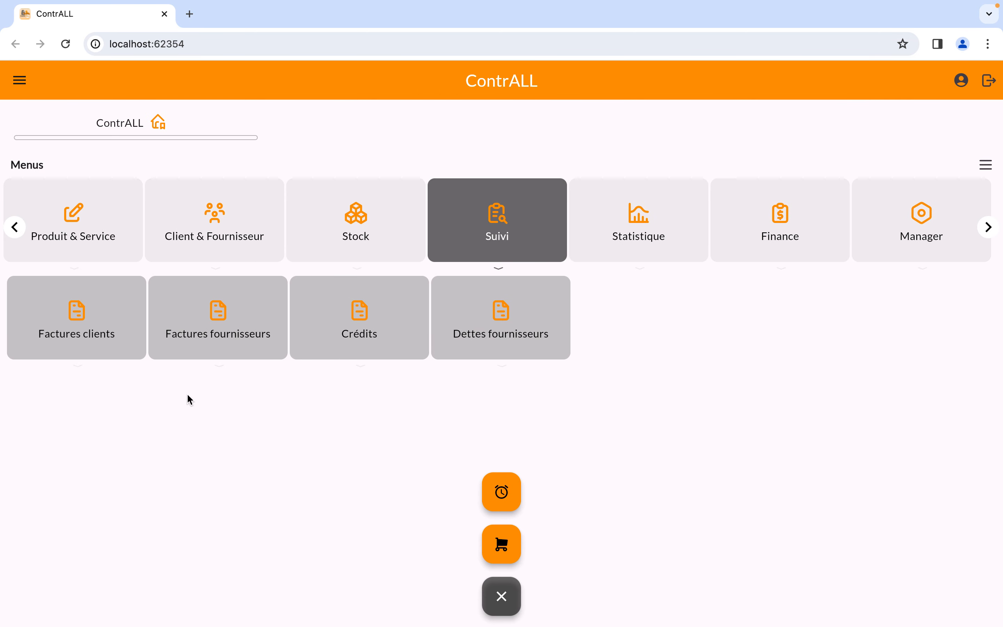
pyautogui.click(61, 327)
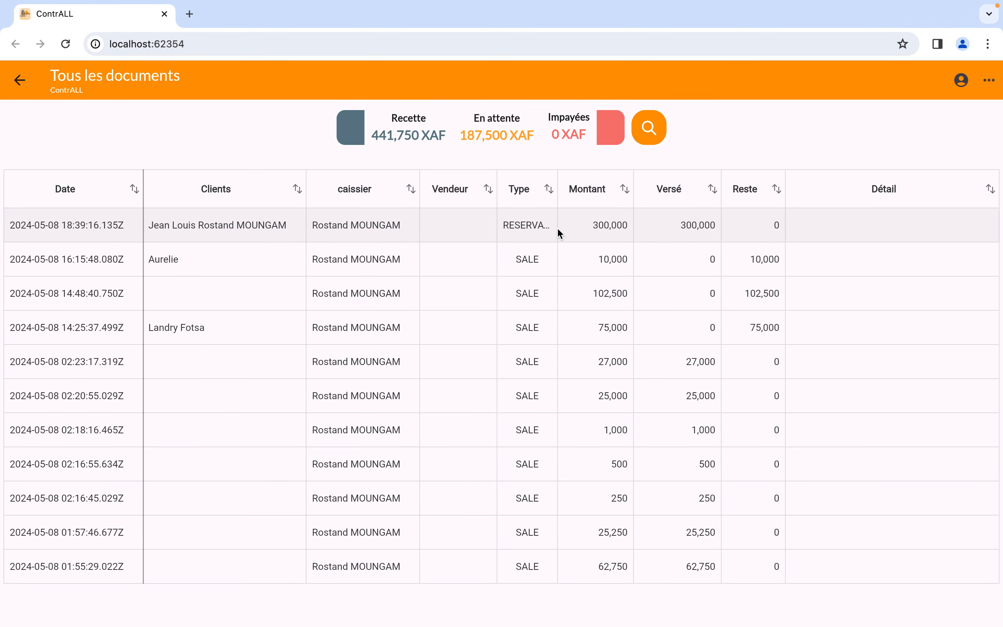
pyautogui.click(557, 227)
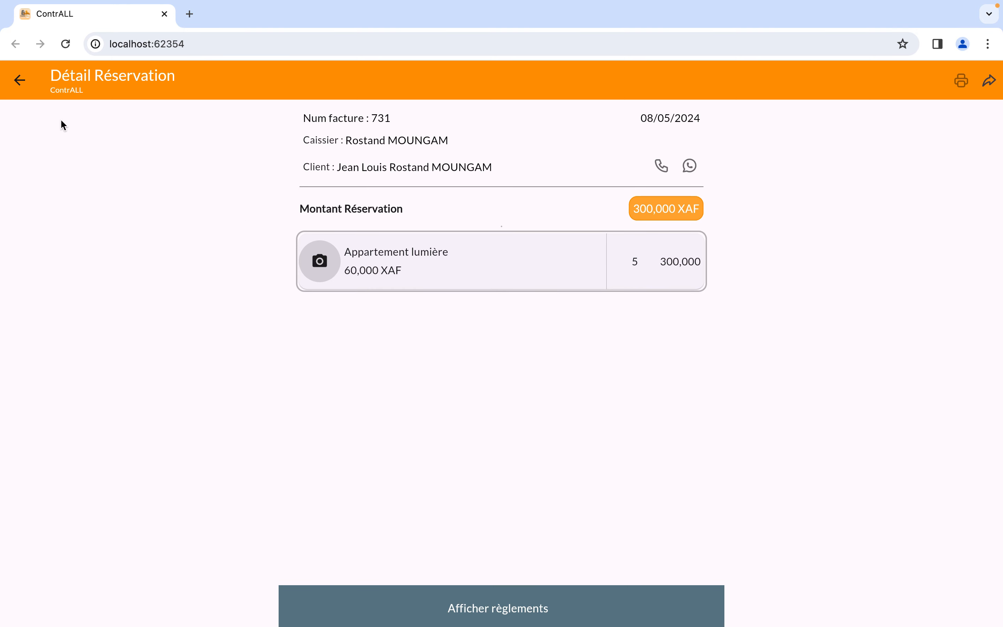
pyautogui.click(19, 81)
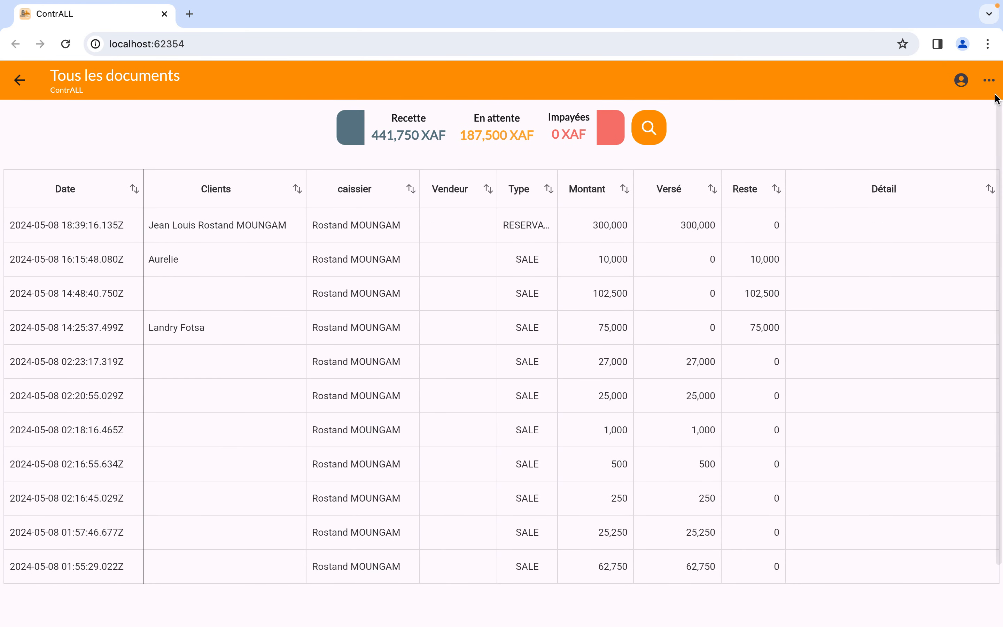
# Step: View only the reservations in the document tracking list, restore the list of all documents and leave it
pyautogui.click(989, 80)
pyautogui.click(916, 189)
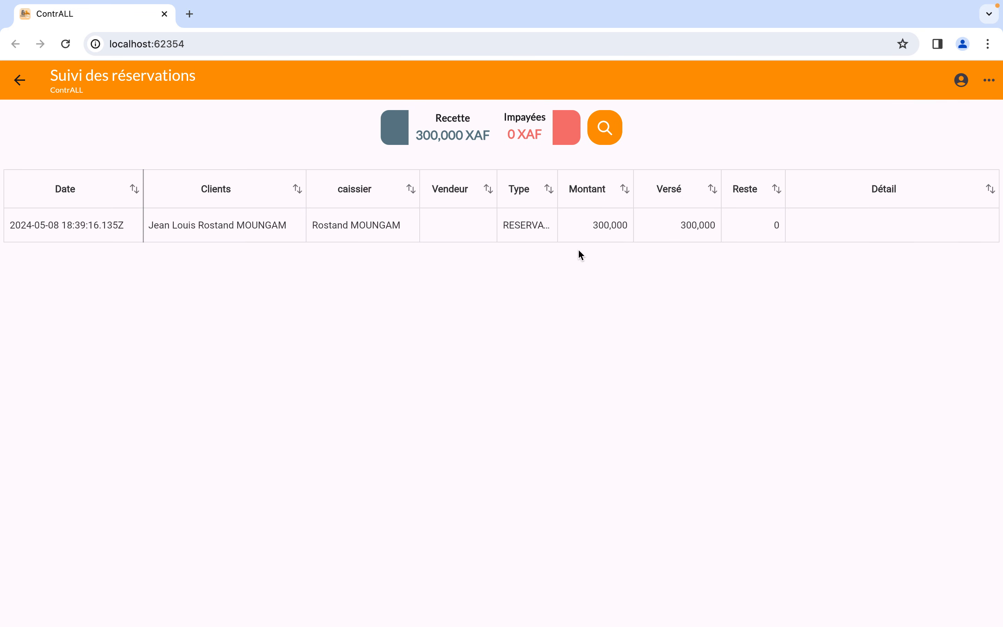
pyautogui.click(989, 80)
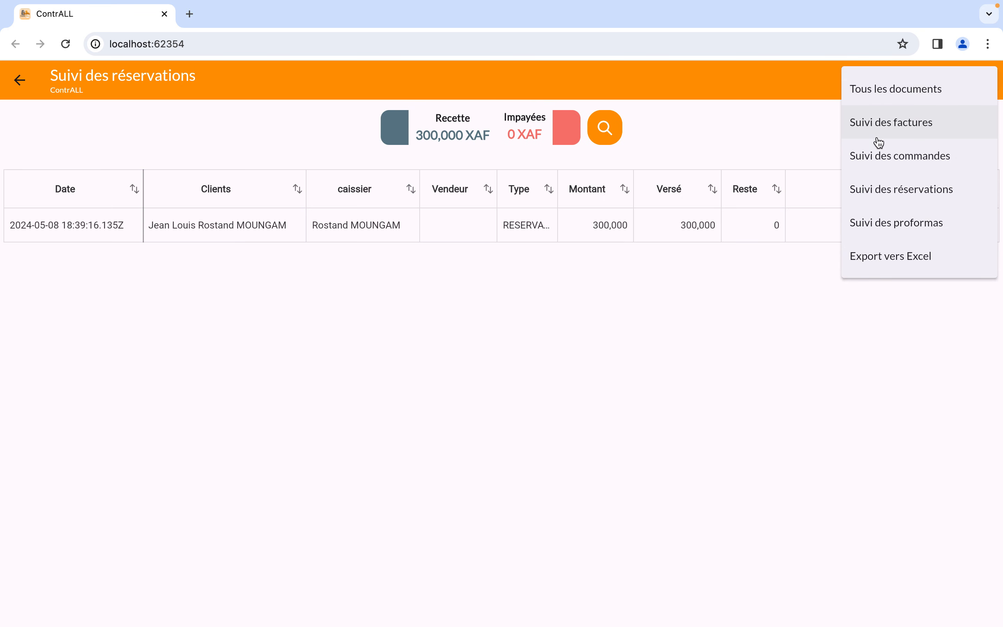
pyautogui.click(915, 92)
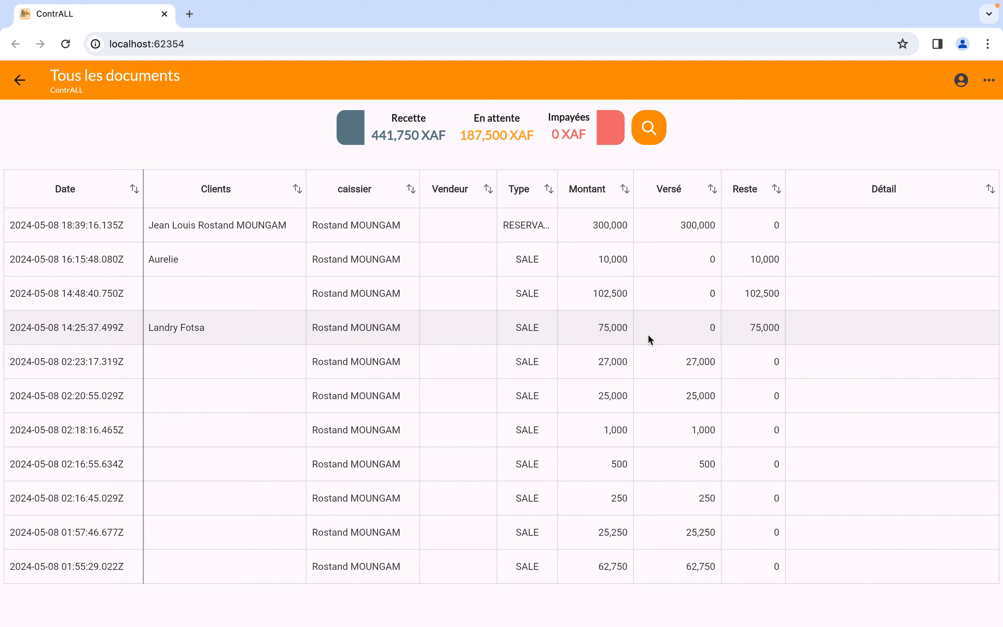
pyautogui.click(19, 80)
pyautogui.click(501, 595)
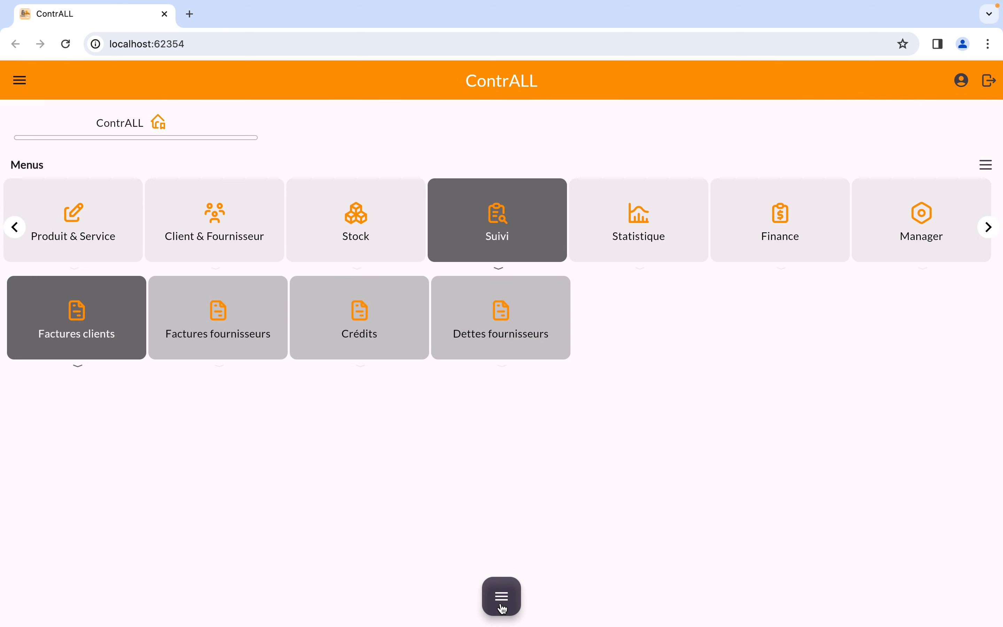